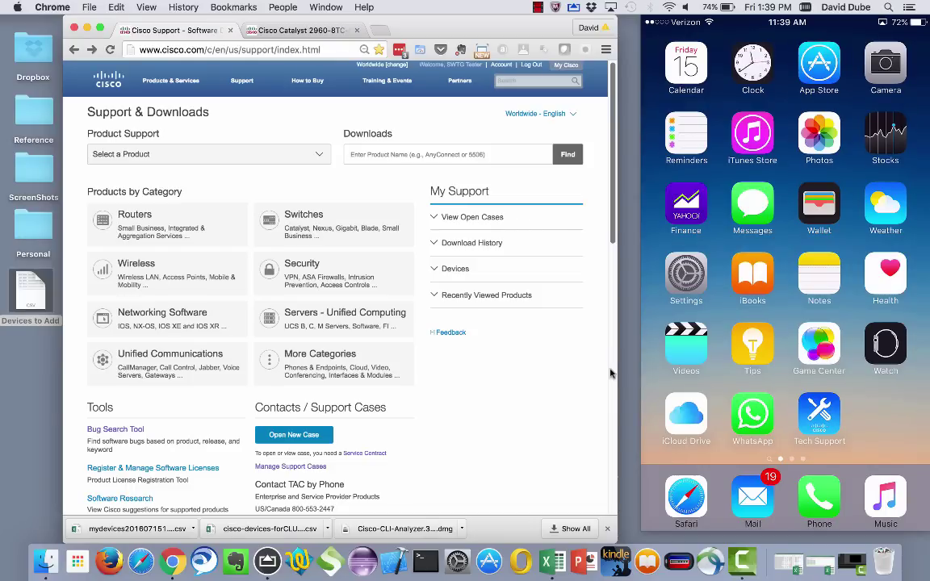
Step: Expand the Devices section of My Support to show device and contract coverage information
click(458, 271)
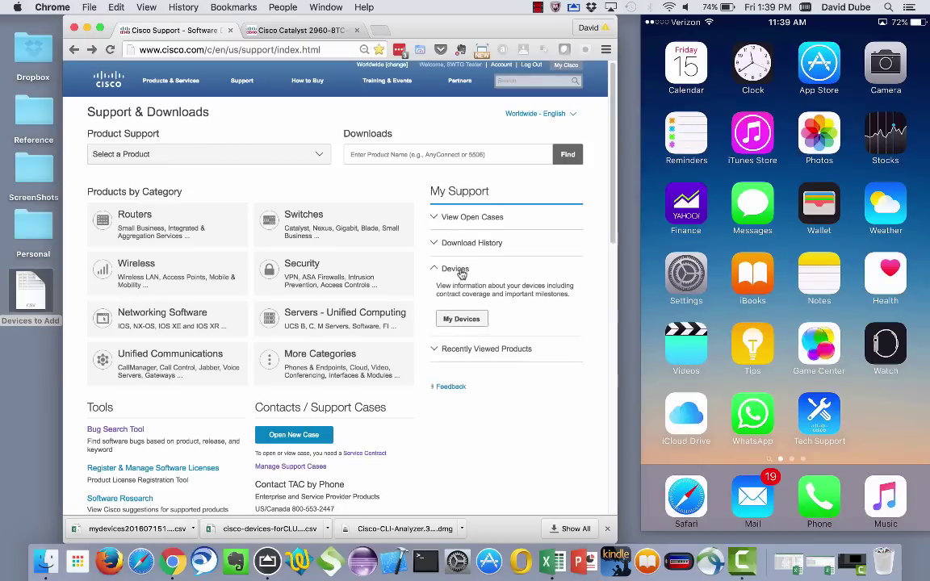
Step: Go to the My Devices portal and let the 152-device summary load
click(457, 322)
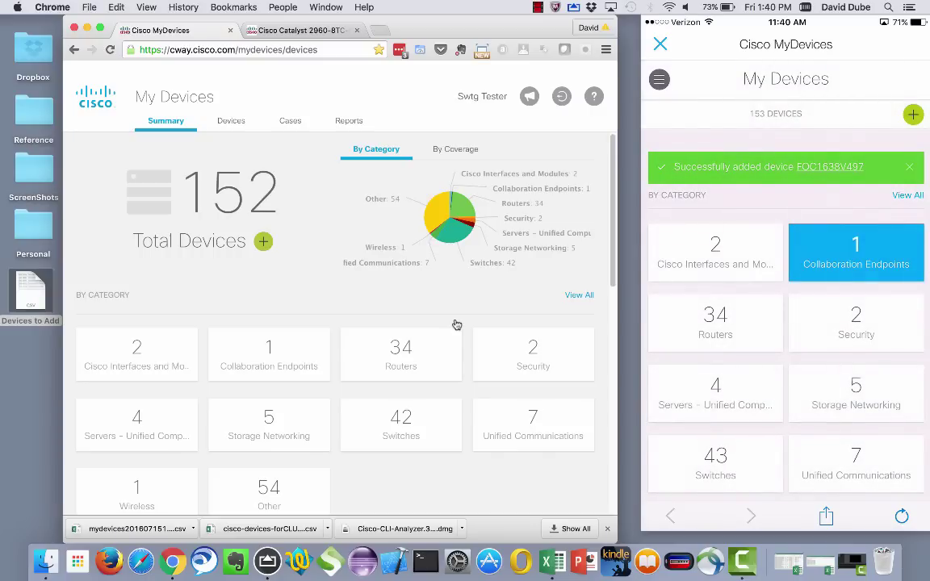
Step: Upload the Devices to Add file using Import from CSV File
click(264, 243)
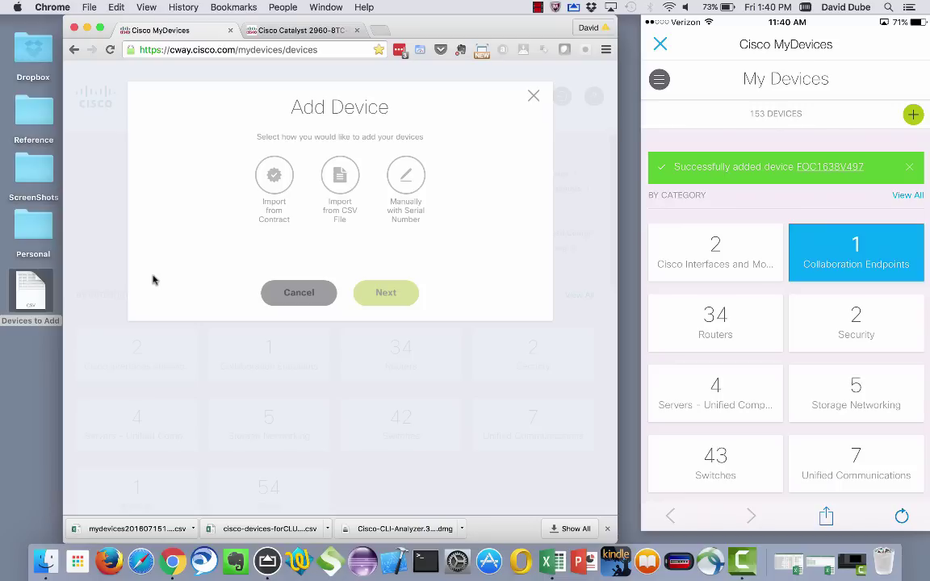
click(338, 176)
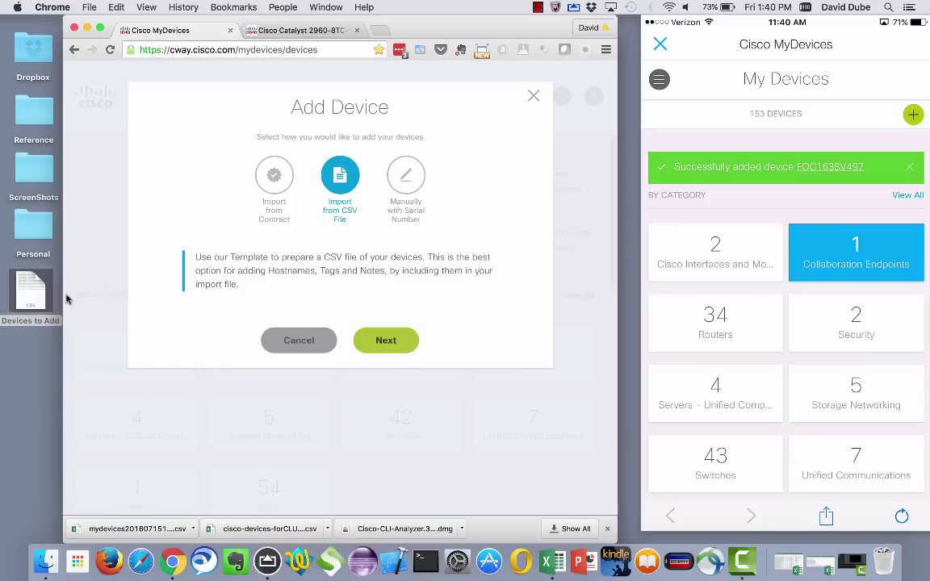
click(387, 343)
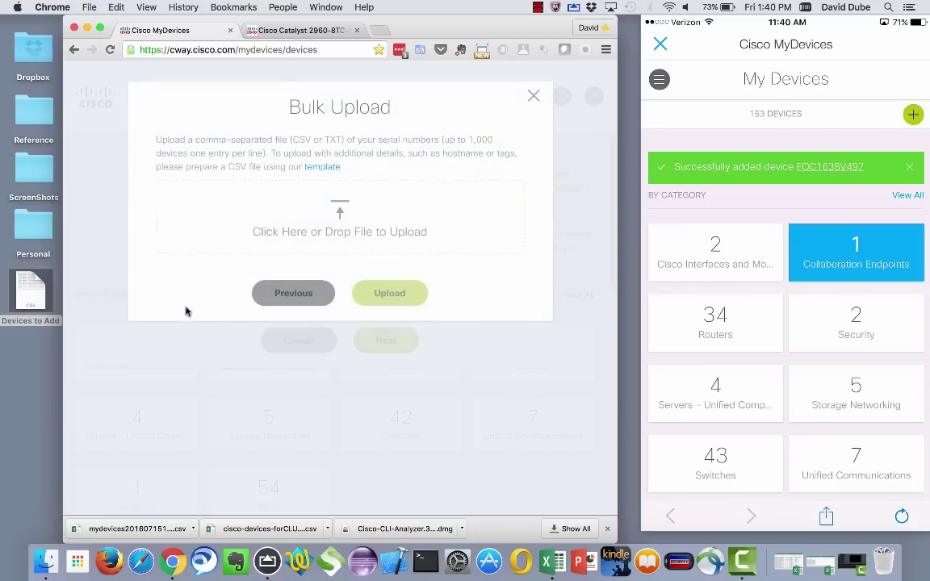
drag(32, 279, 260, 213)
click(373, 329)
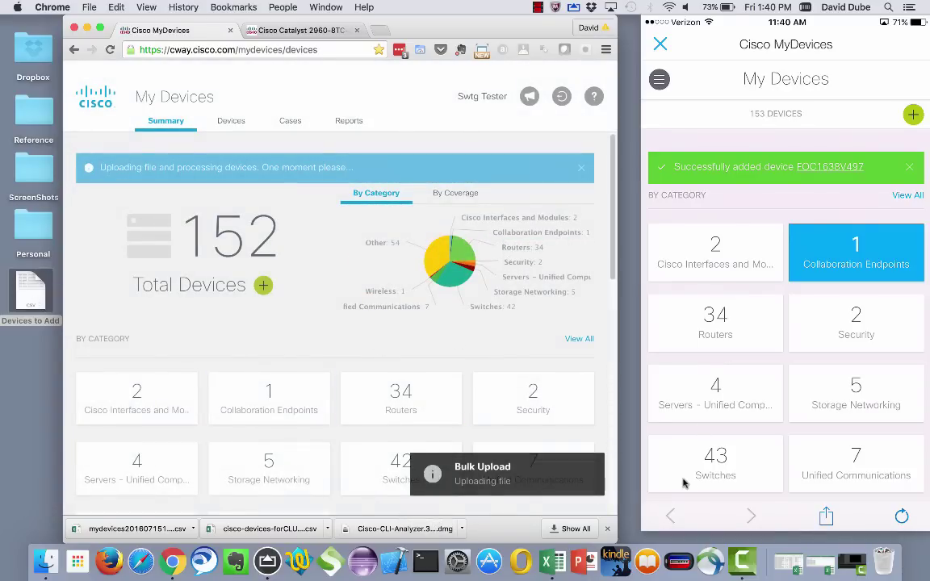
Step: Review the 14 rows of the Devices to Add spreadsheet, then minimize Excel
click(822, 562)
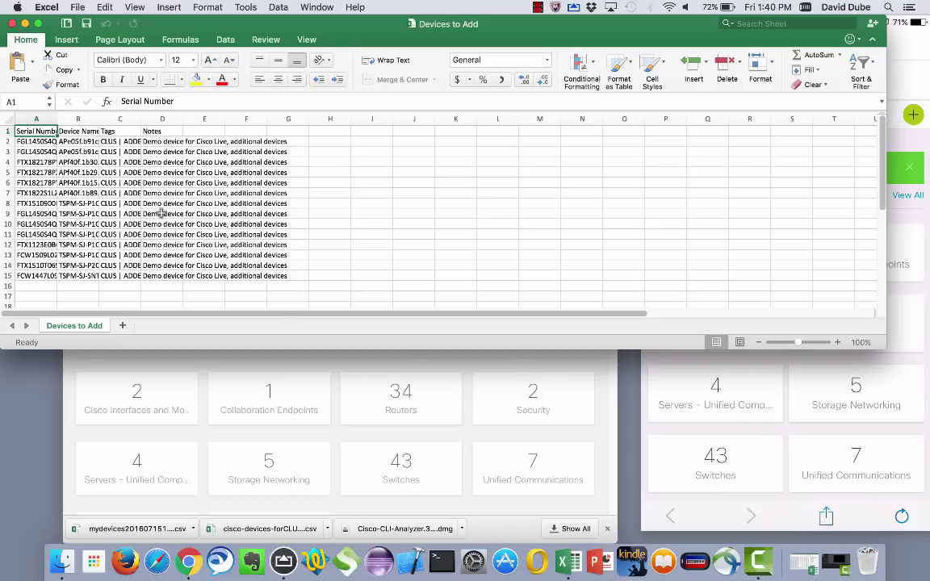
click(25, 24)
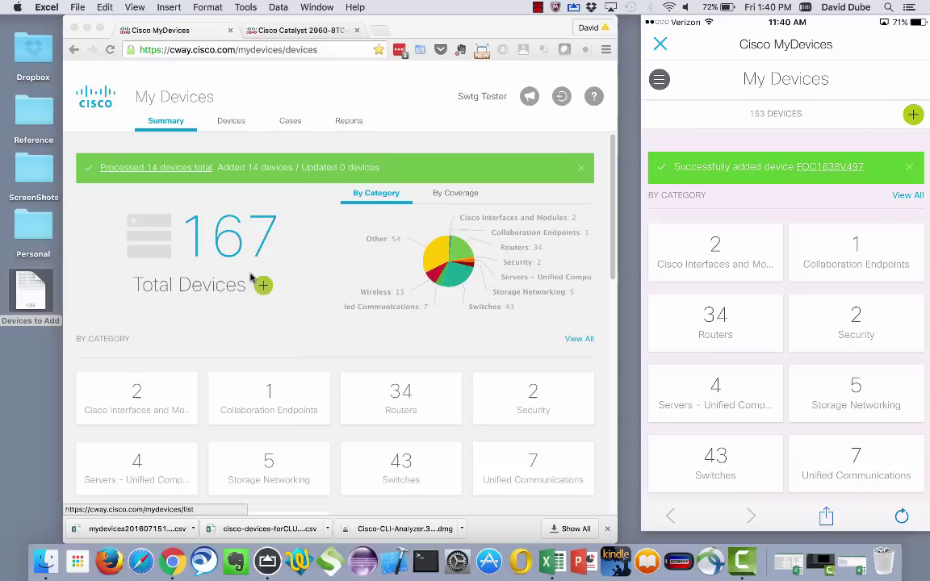
click(261, 290)
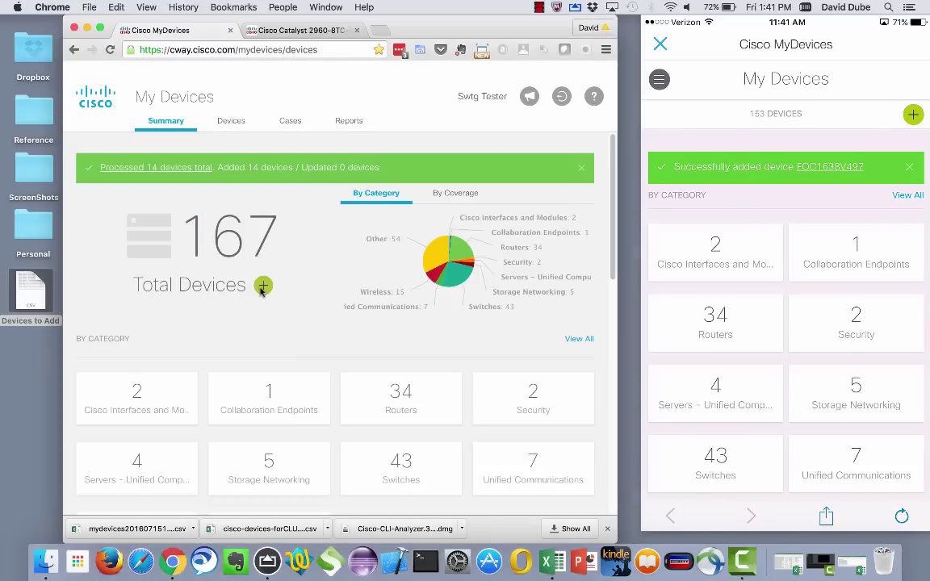
click(262, 289)
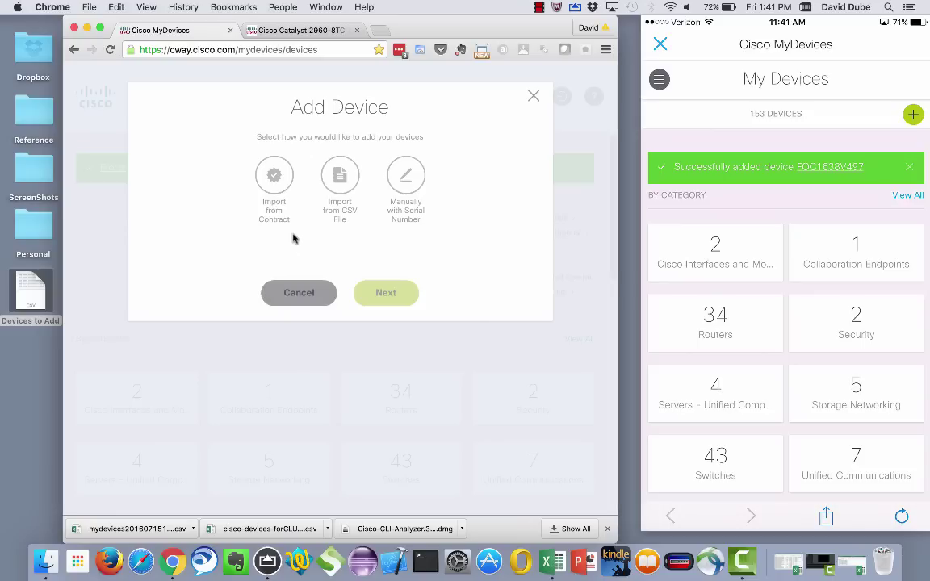
click(273, 187)
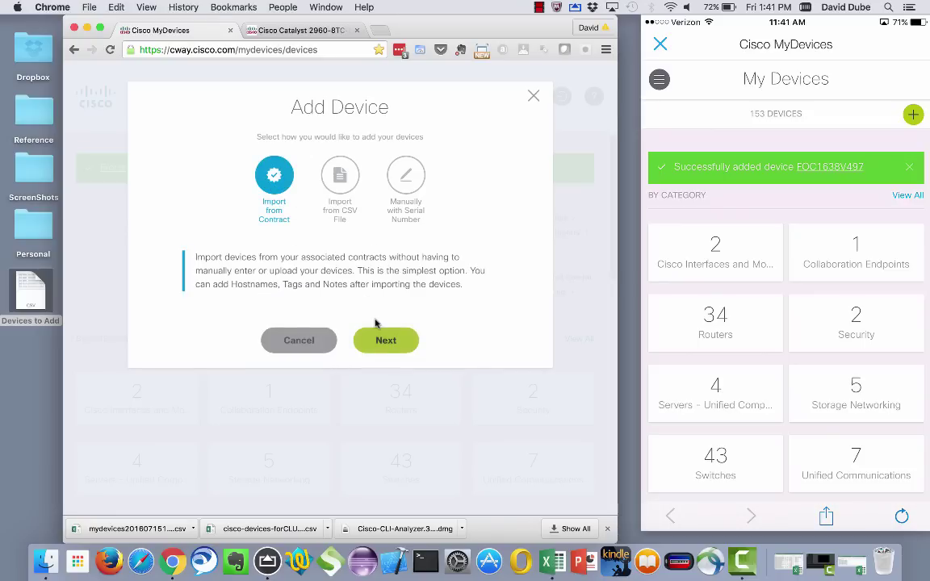
click(386, 340)
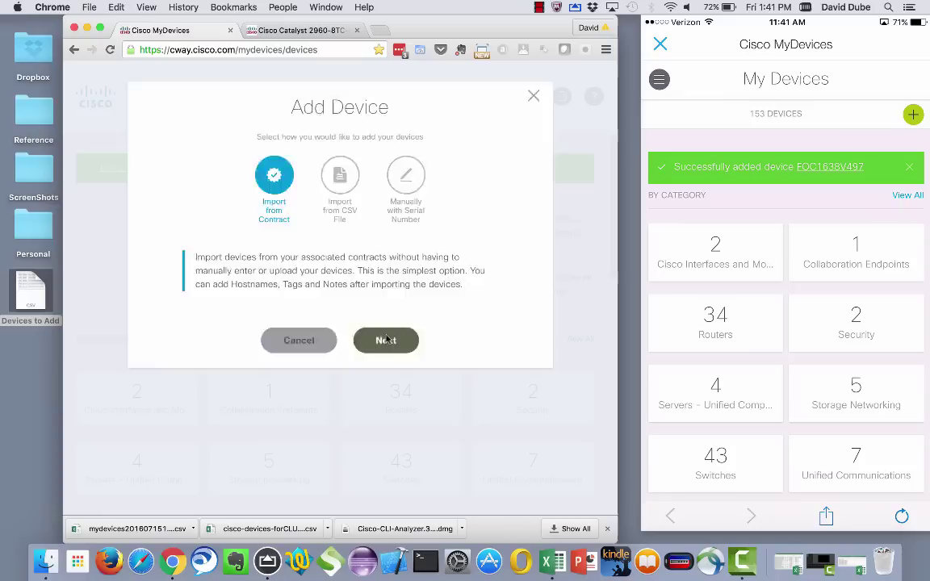
text(a)
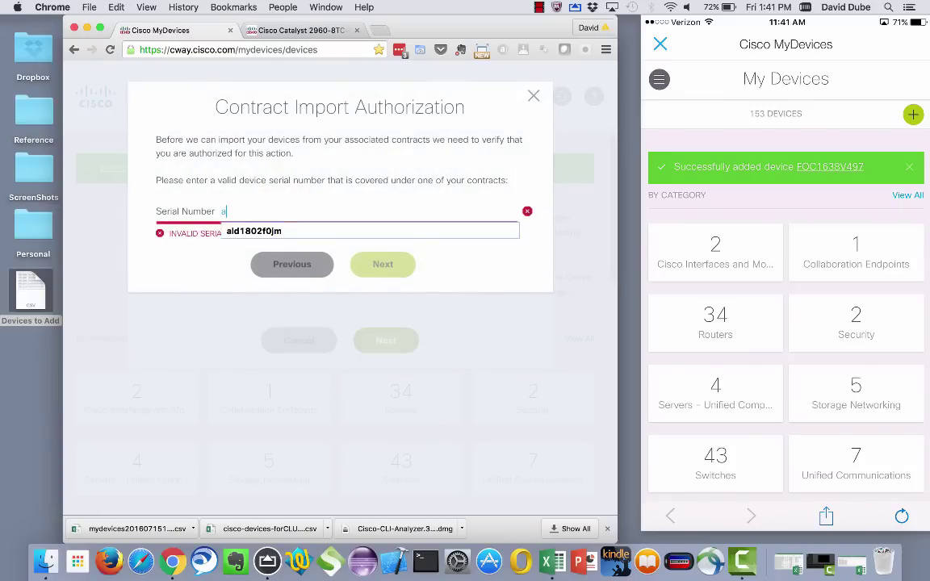
click(342, 234)
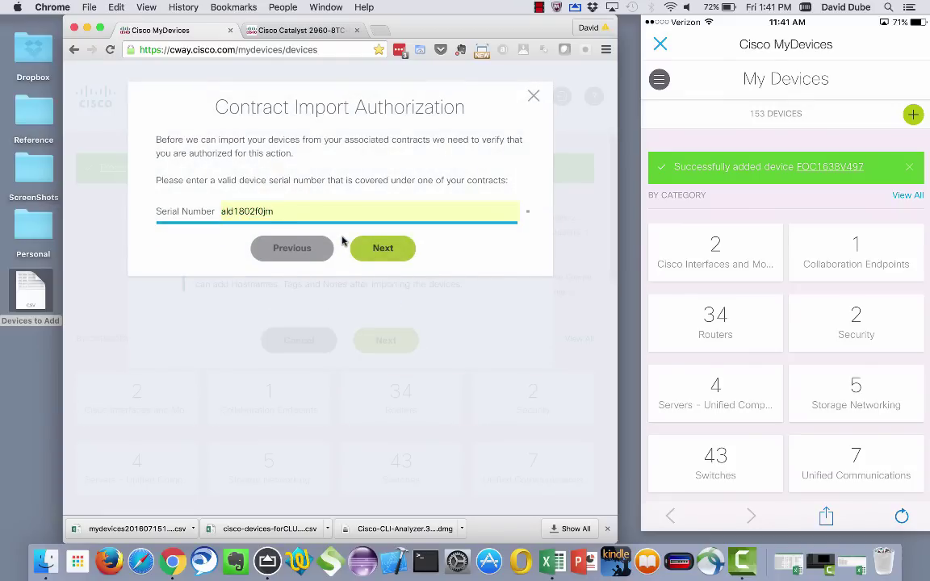
Step: Import contract 92645456 with all sub-chassis items, leaving phones out, after accepting the confidentiality terms
click(394, 250)
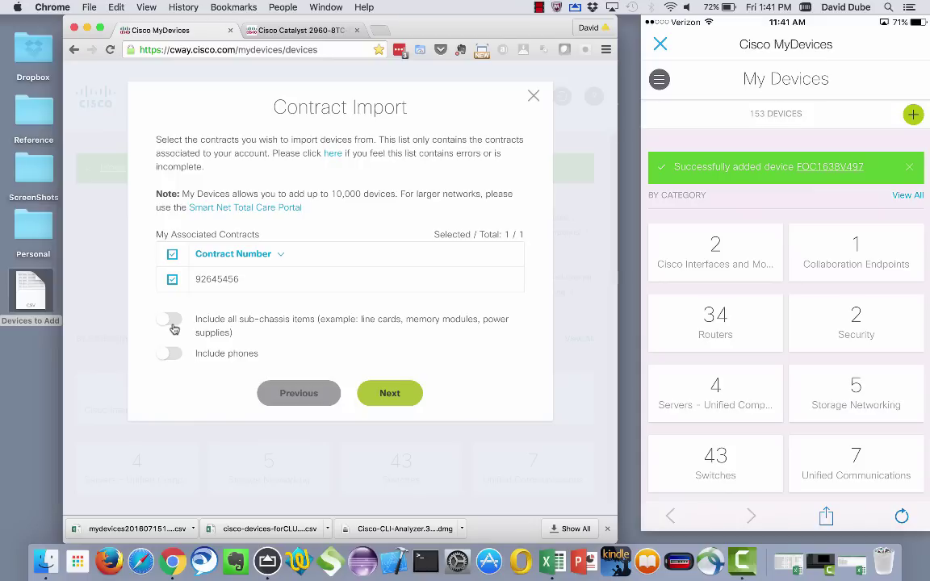
click(171, 320)
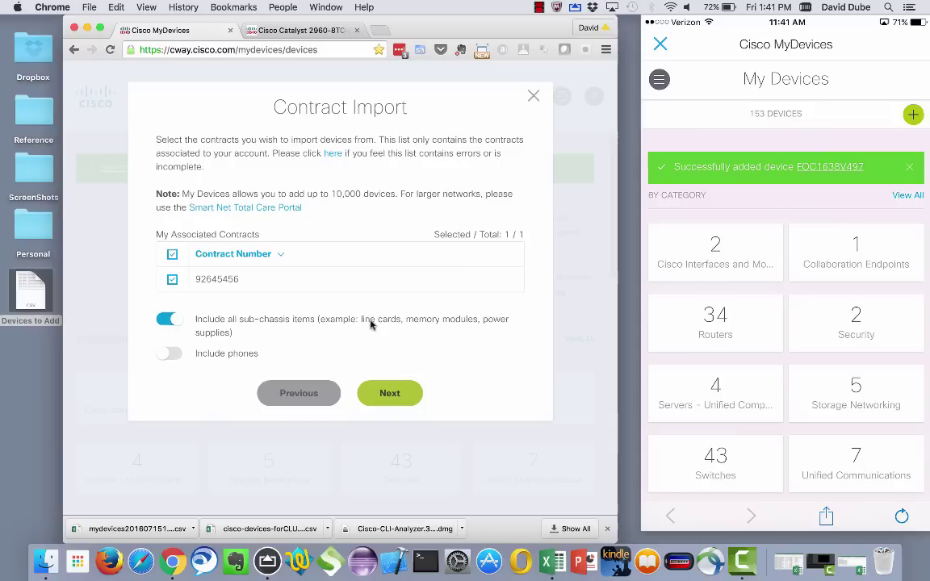
click(170, 355)
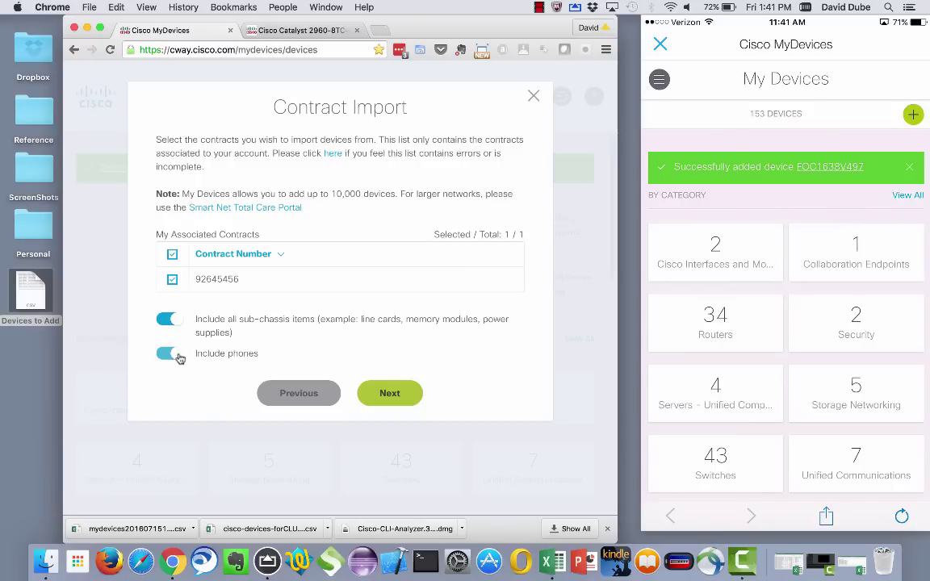
click(169, 356)
click(387, 393)
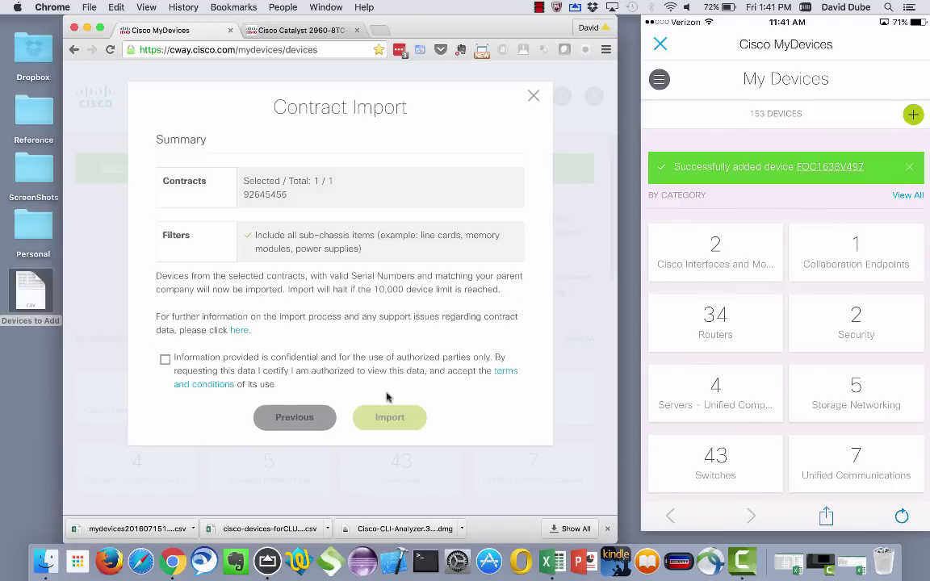
click(165, 359)
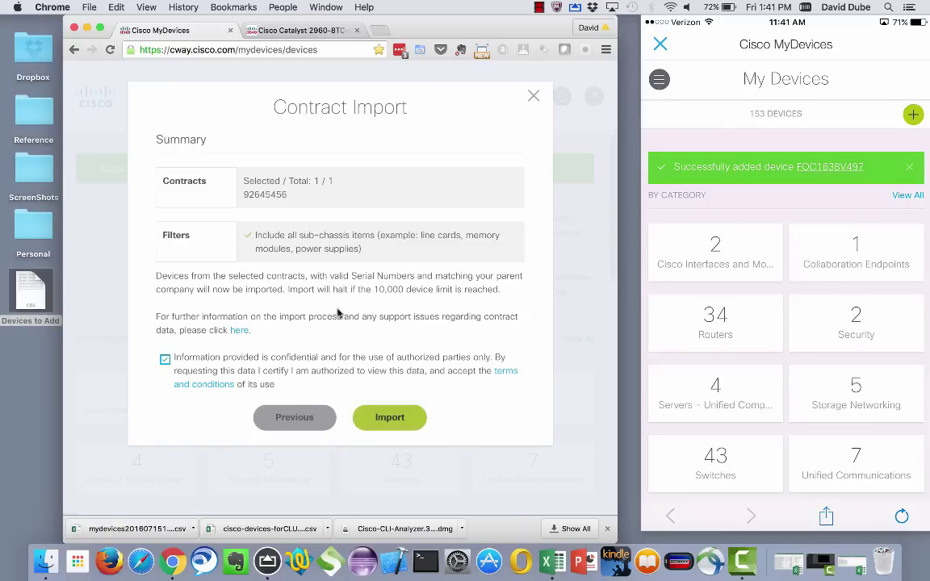
click(404, 424)
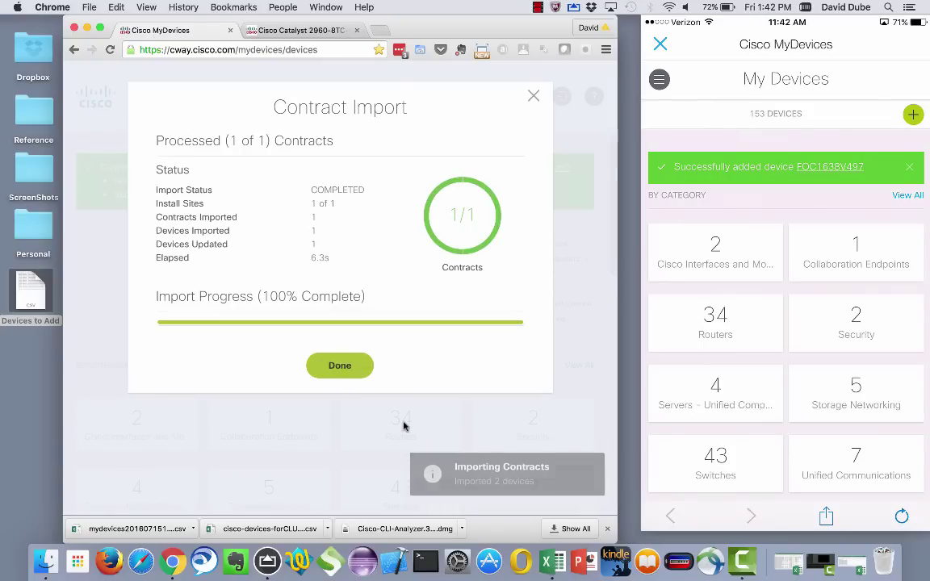
Step: Close the finished import and search the 168-device Devices list for FOC163
click(340, 366)
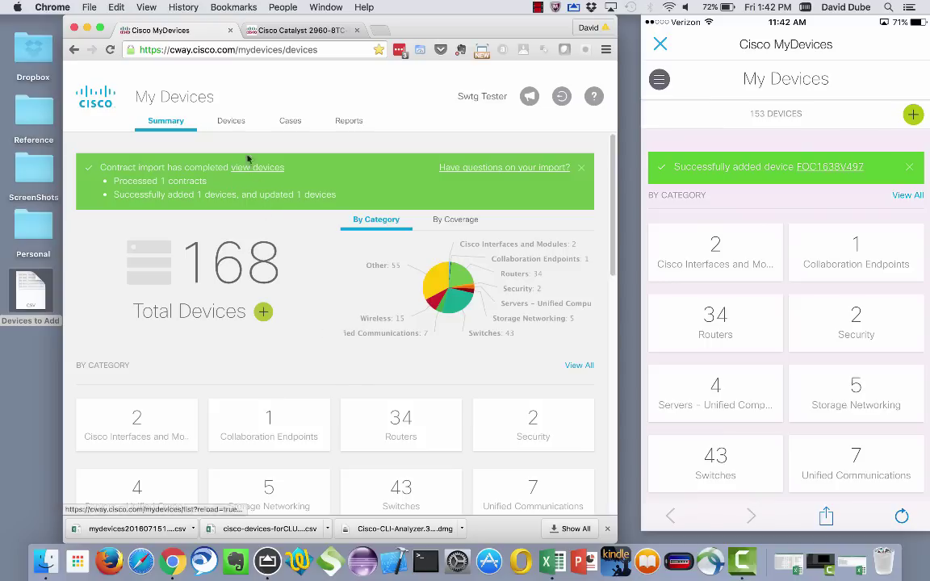
click(239, 124)
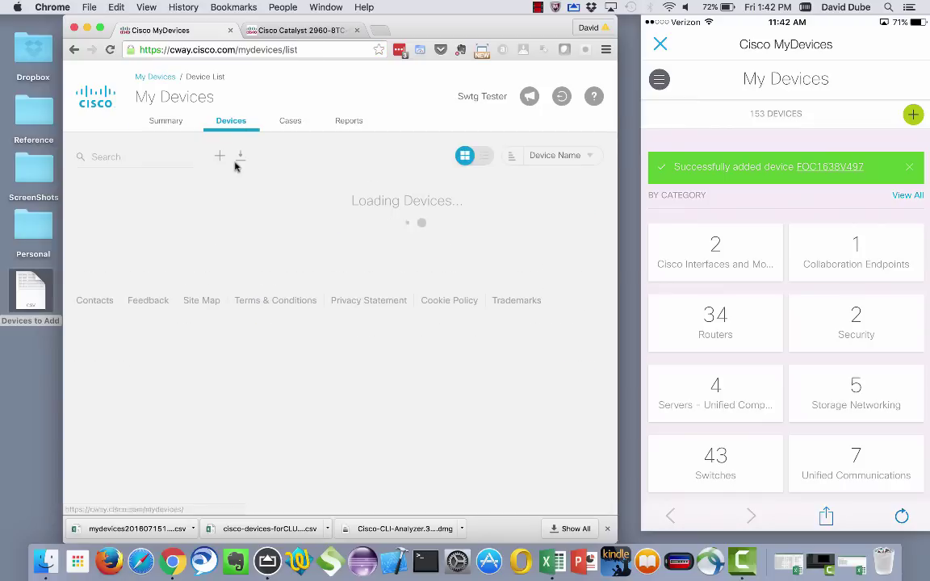
click(110, 158)
text(FOC)
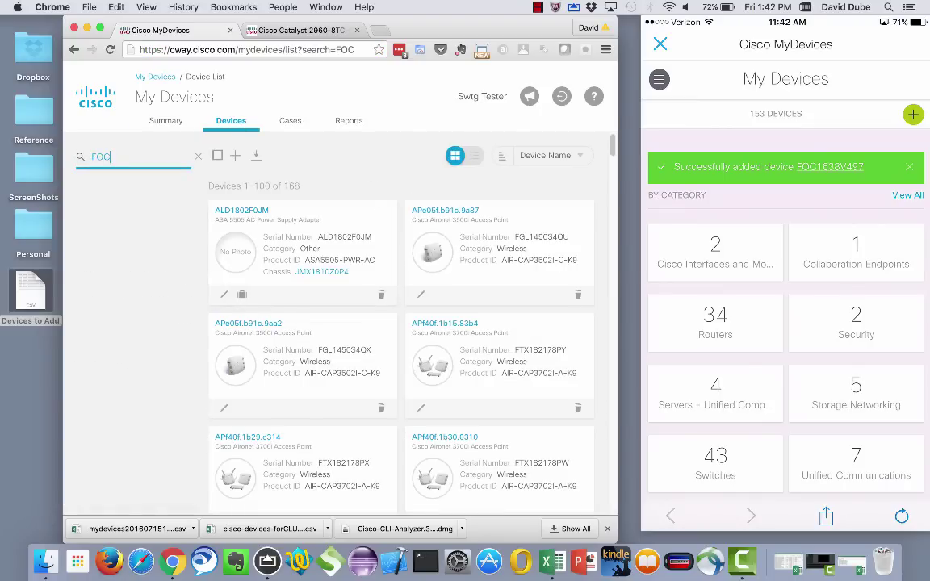
text(163)
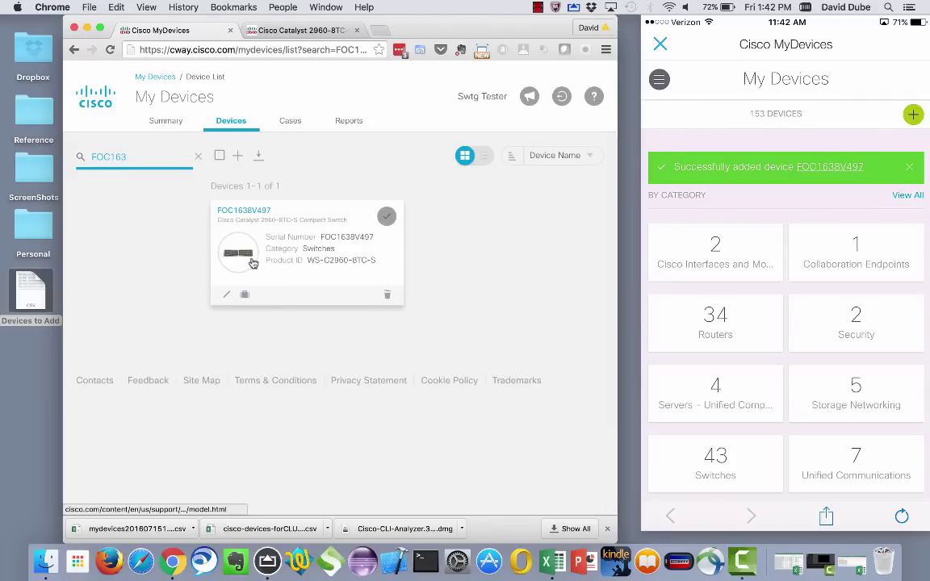
click(247, 210)
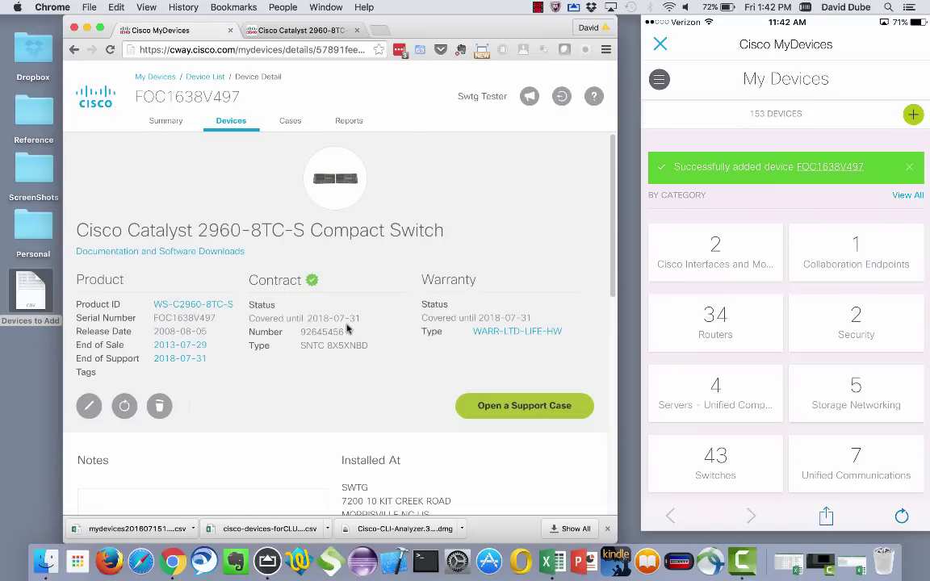
click(153, 258)
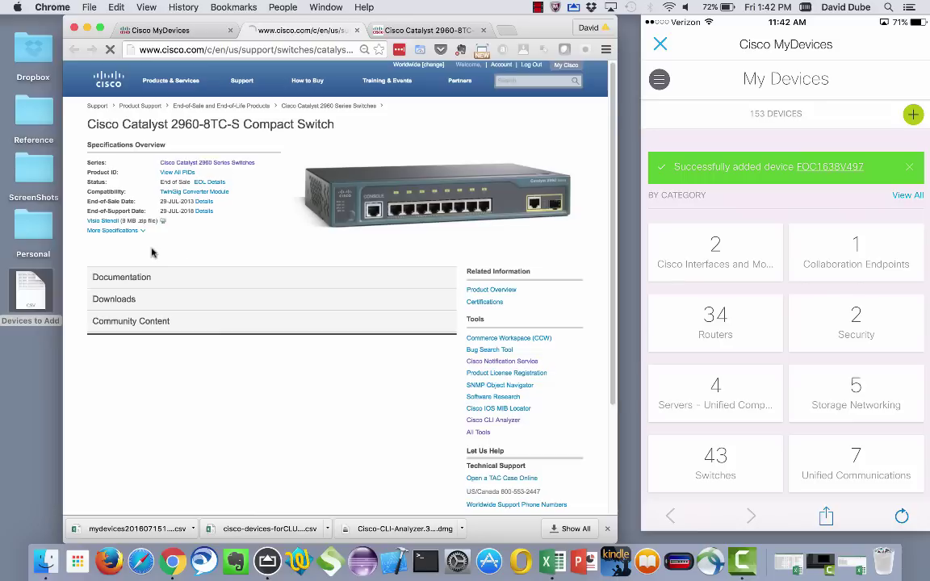
scroll(279, 372, down, 5)
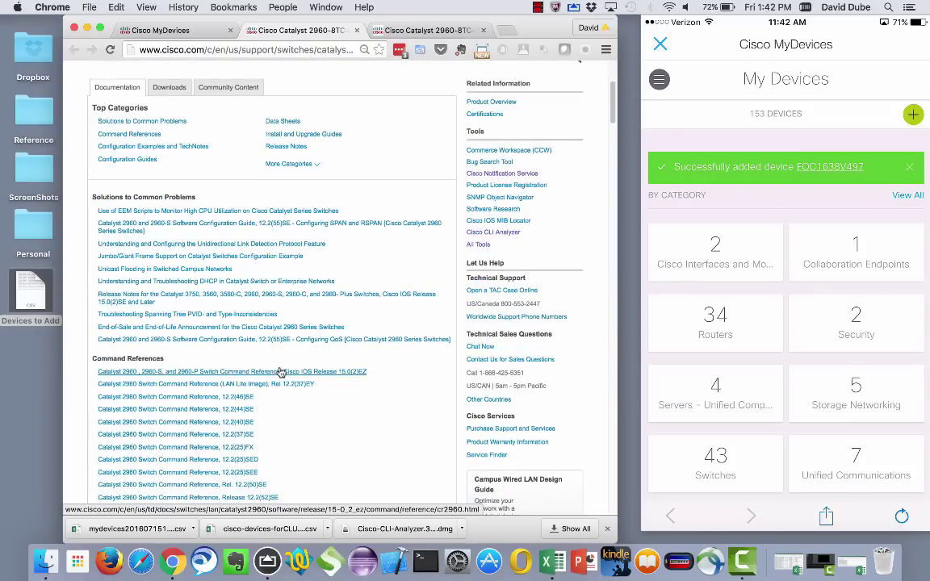
scroll(279, 372, down, 2)
scroll(279, 371, up, 4)
scroll(279, 371, down, 7)
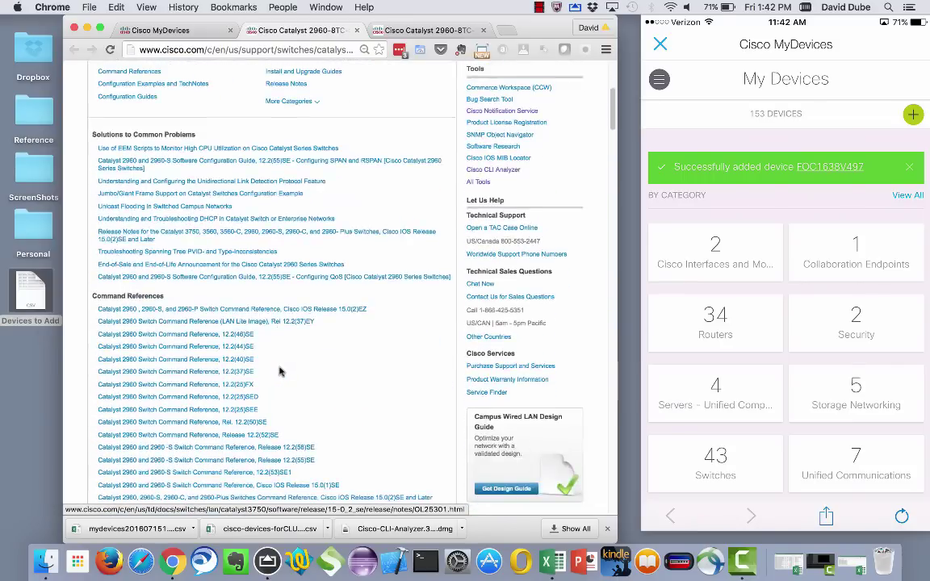
scroll(279, 371, up, 10)
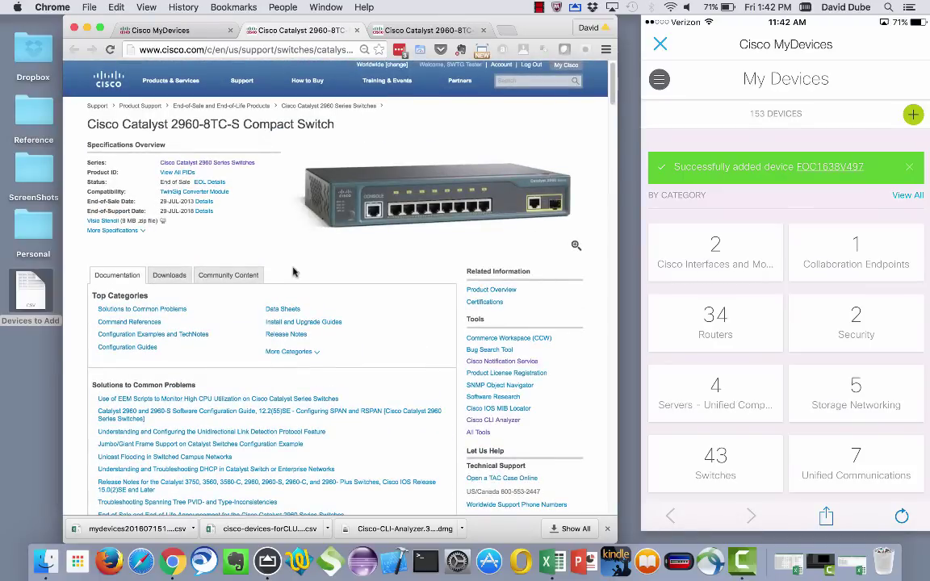
Step: Review the Catalyst 2960-8TC-S switch's coverage until 2018-07-31 and its installation site map
click(145, 31)
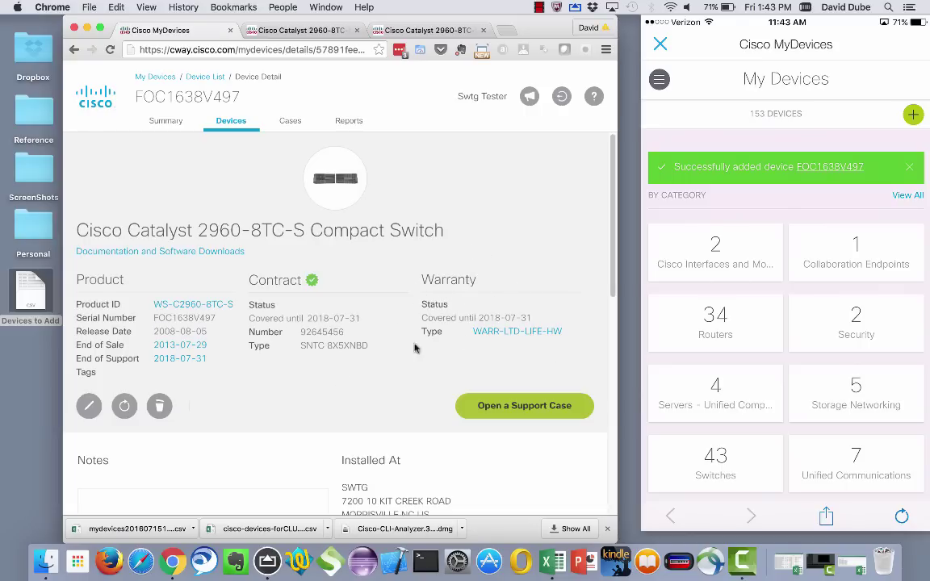
scroll(323, 368, down, 5)
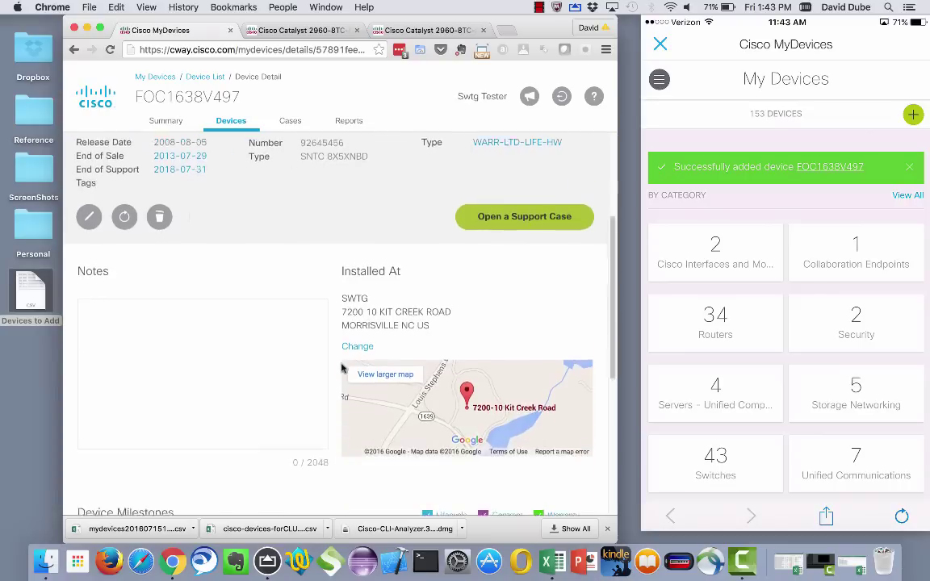
scroll(341, 368, down, 1)
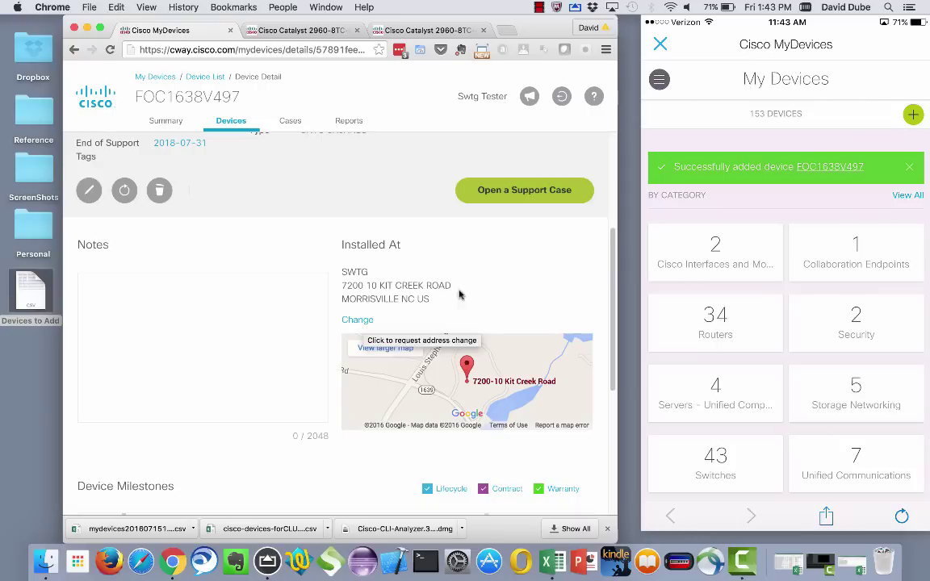
scroll(479, 295, down, 2)
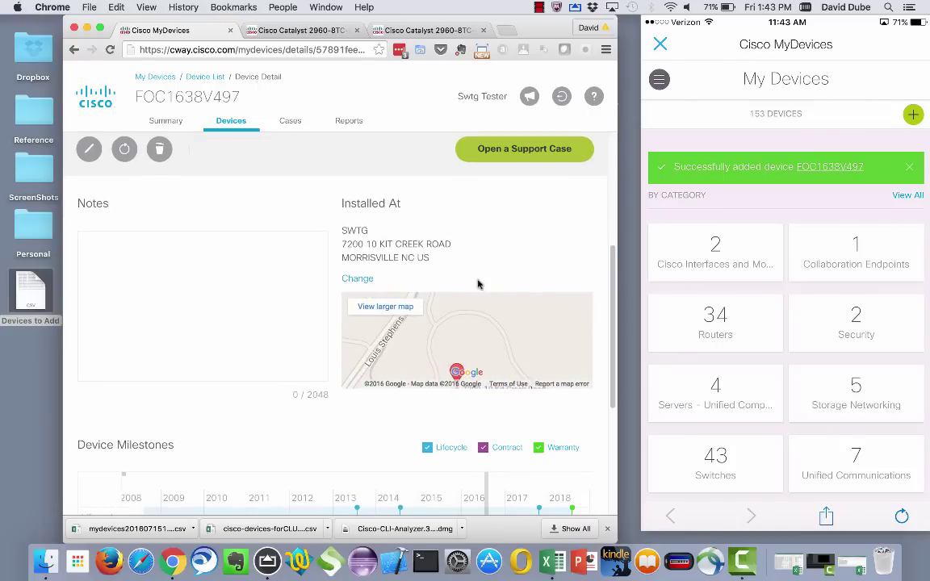
scroll(484, 250, up, 6)
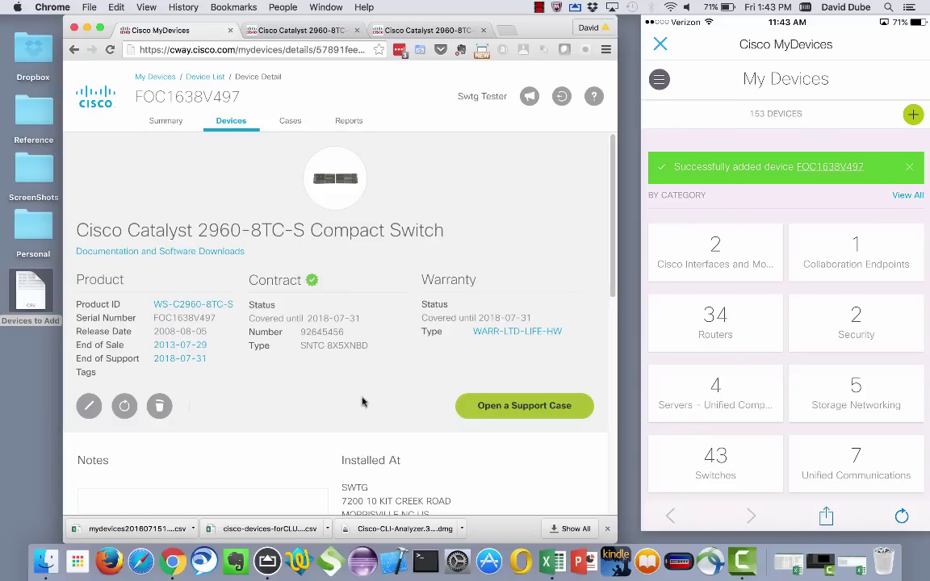
click(509, 417)
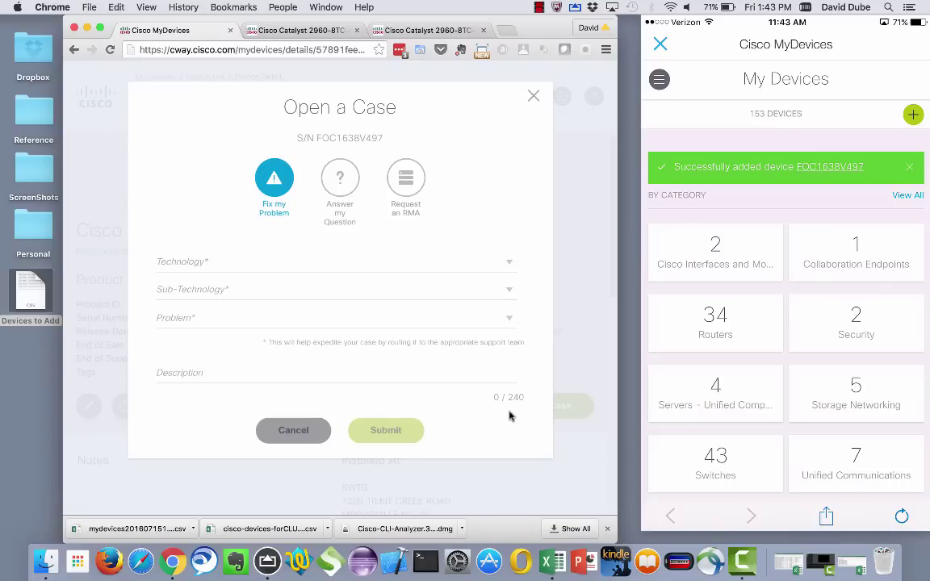
click(260, 266)
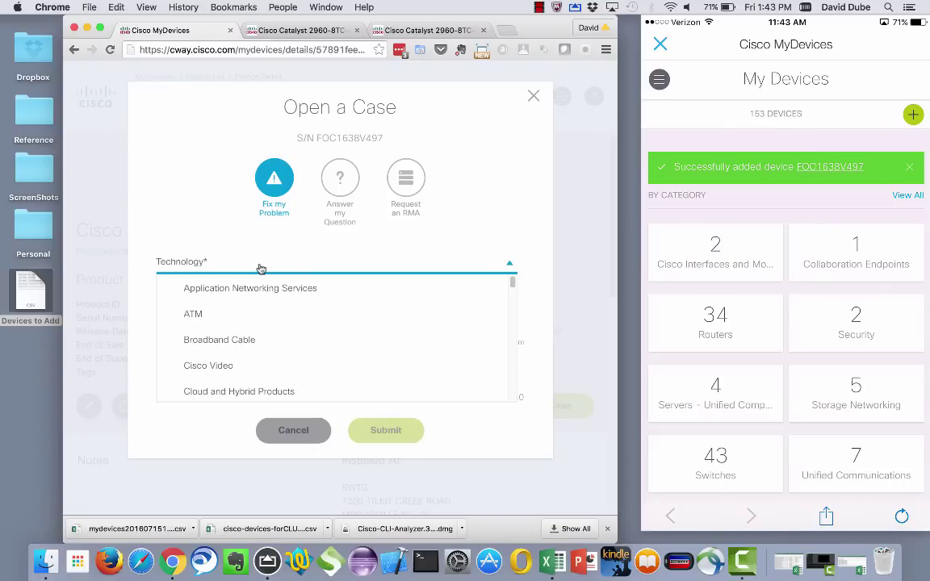
text(other)
click(244, 288)
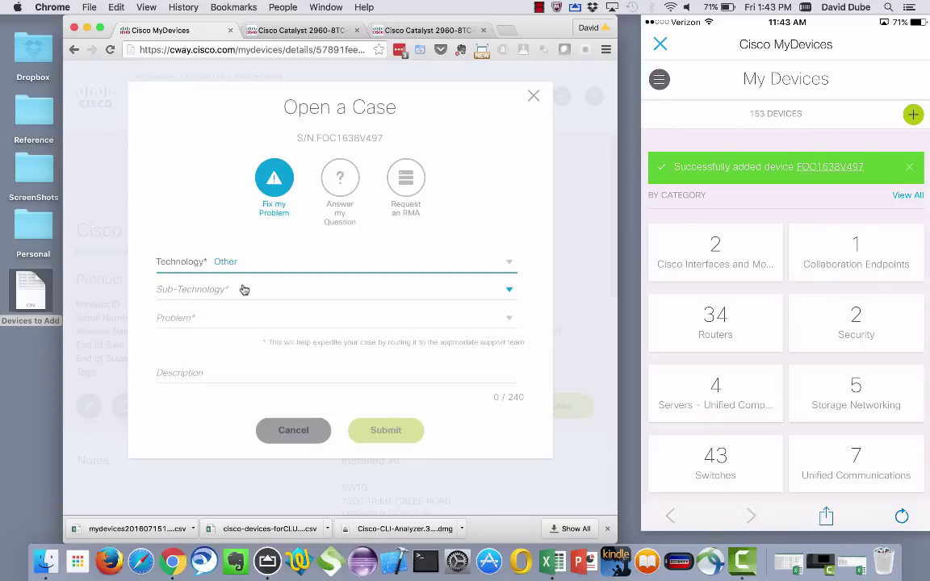
click(244, 289)
text(other)
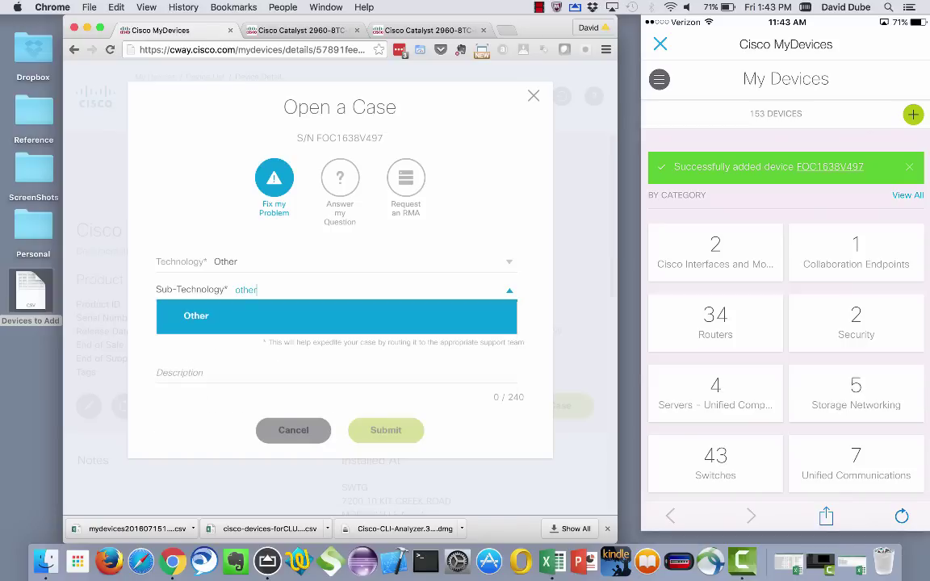
click(223, 316)
click(222, 320)
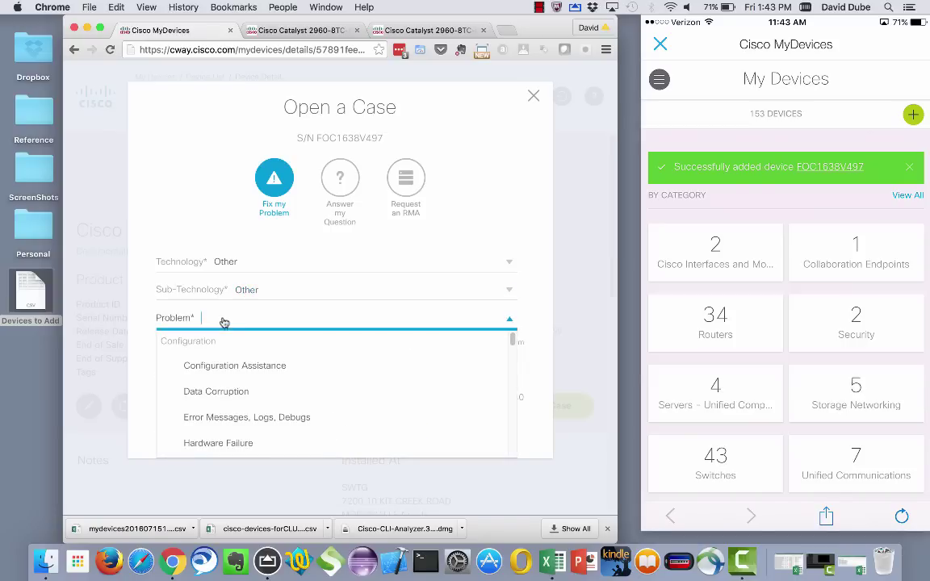
click(237, 367)
click(239, 368)
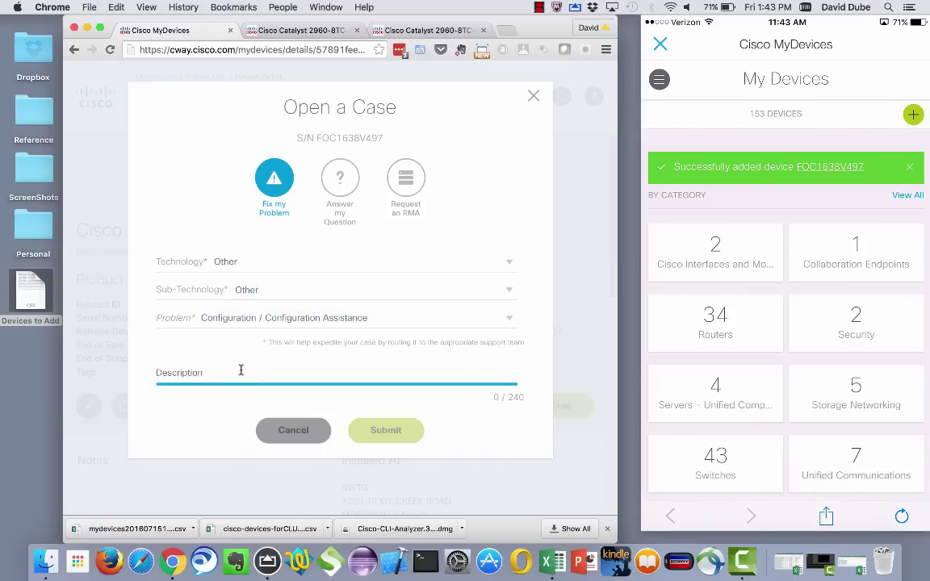
text(This is a tes)
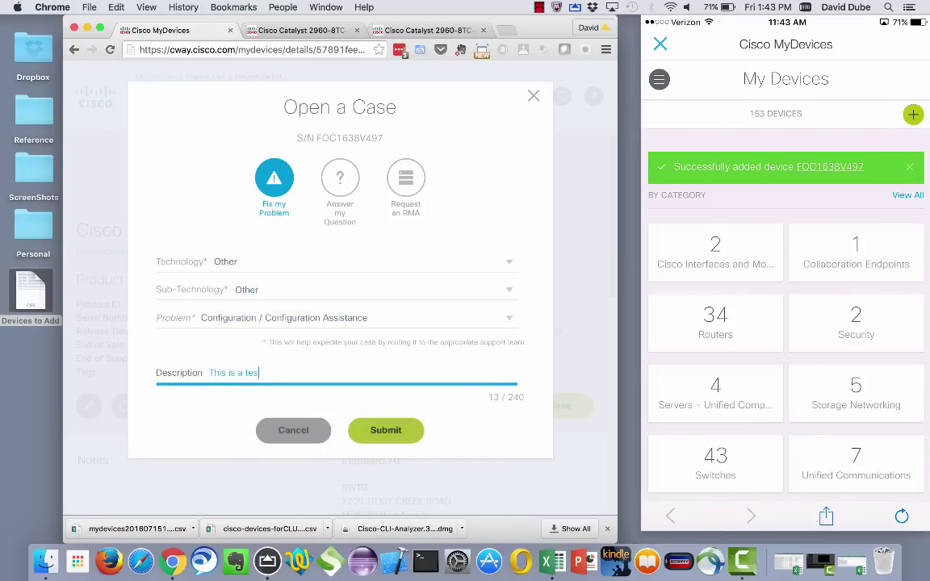
text(t)
click(534, 97)
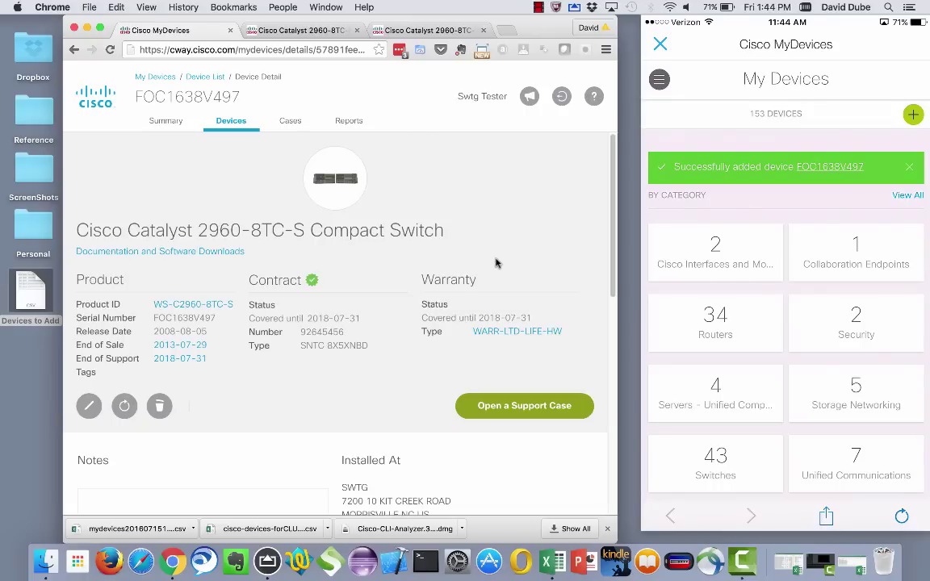
Step: Review the Contract Renewal Report under Reports: 8, 40 and 25 contracts per expiry window
click(352, 124)
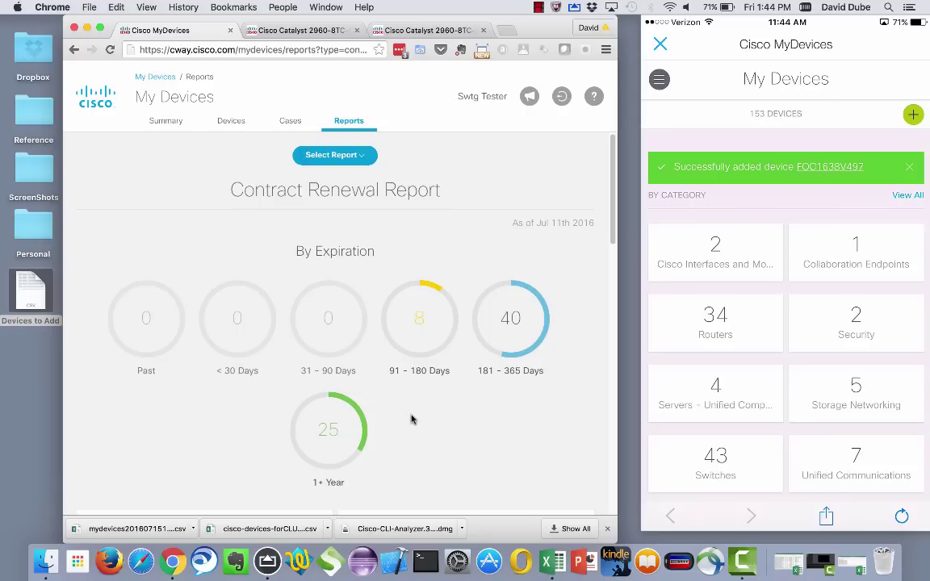
scroll(411, 419, down, 5)
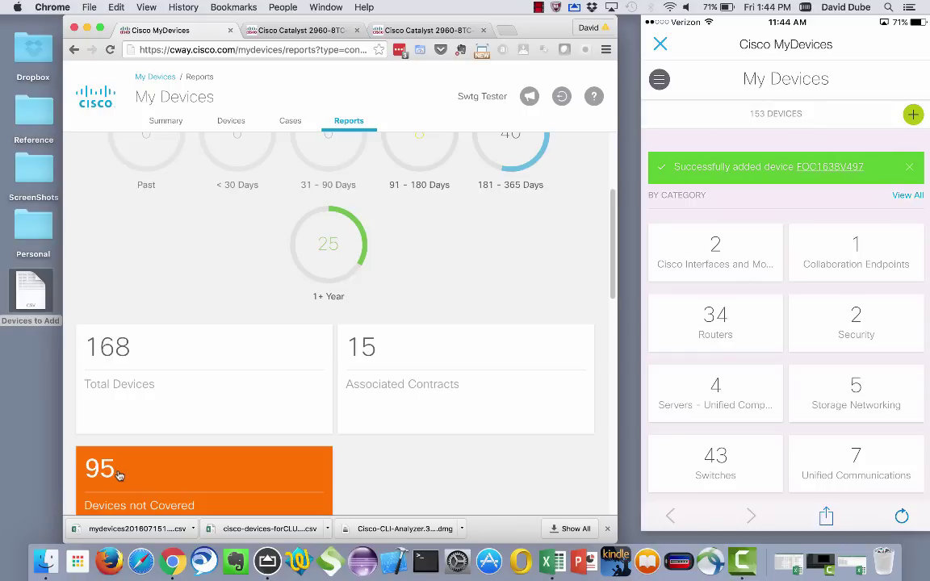
scroll(284, 379, up, 5)
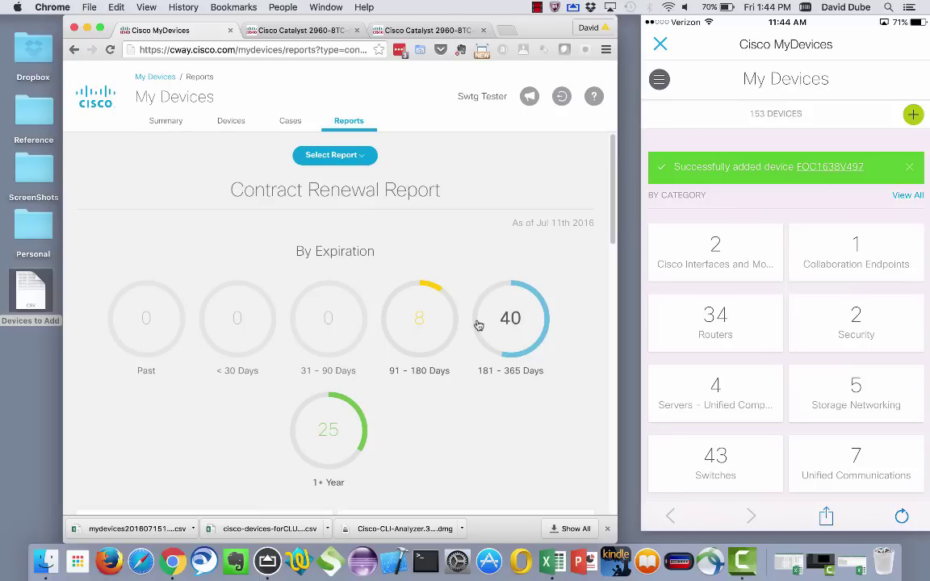
Step: View the Product Lifecycle Report's End of Sale, Software Maintenance, Service Renewal and Last Day of Support counts
click(359, 160)
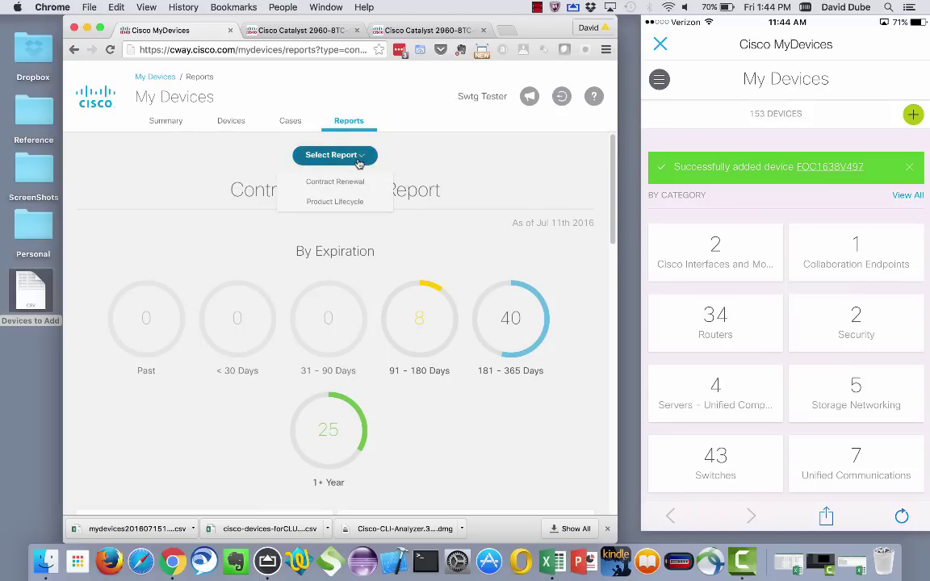
click(329, 204)
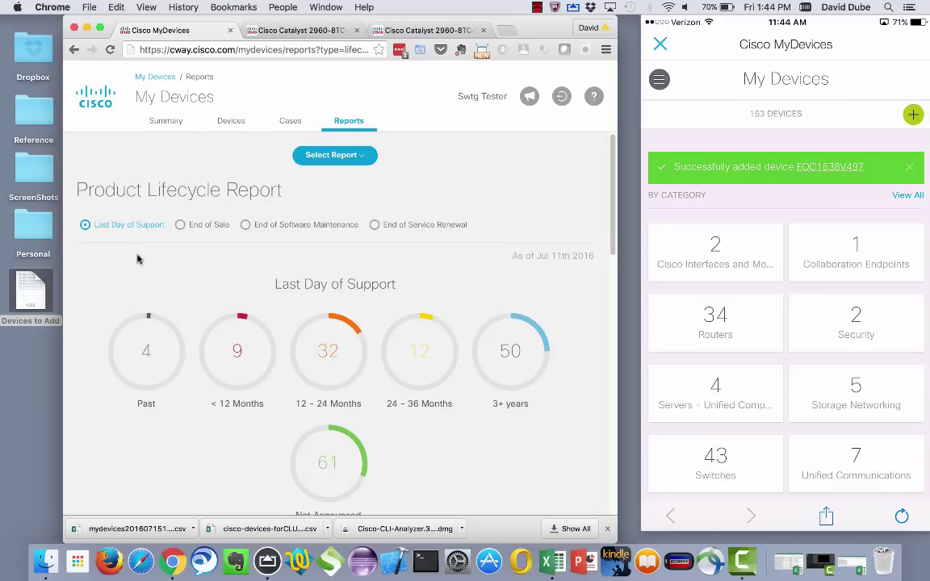
click(183, 226)
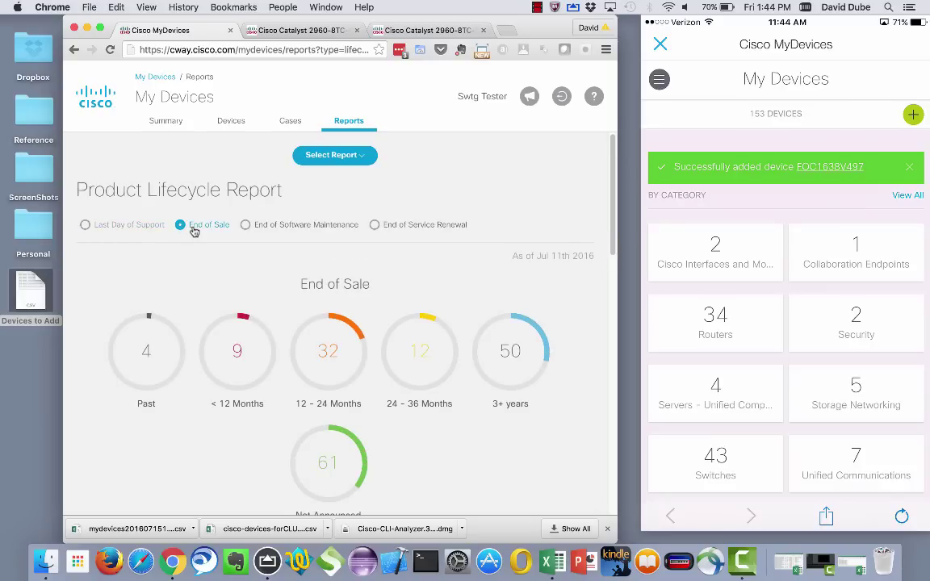
click(257, 230)
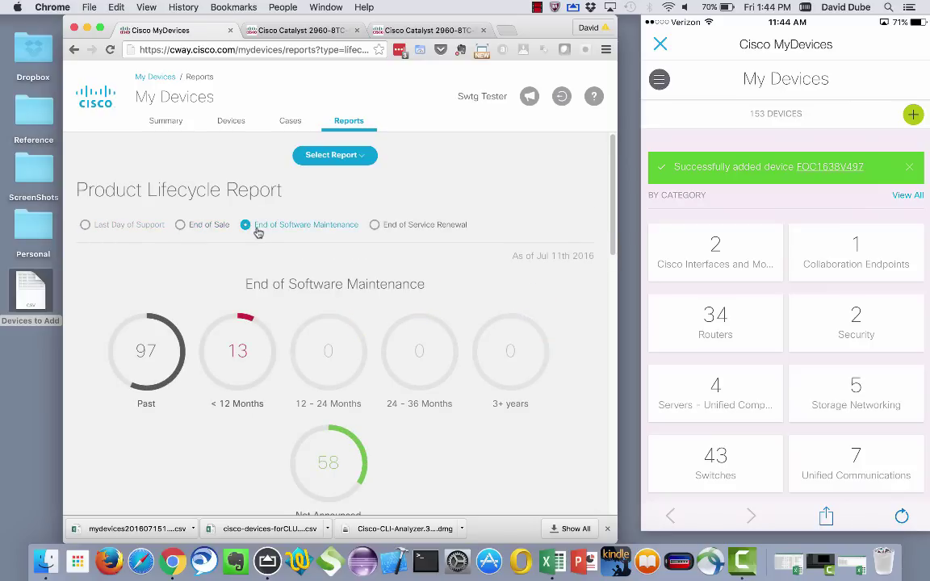
click(374, 226)
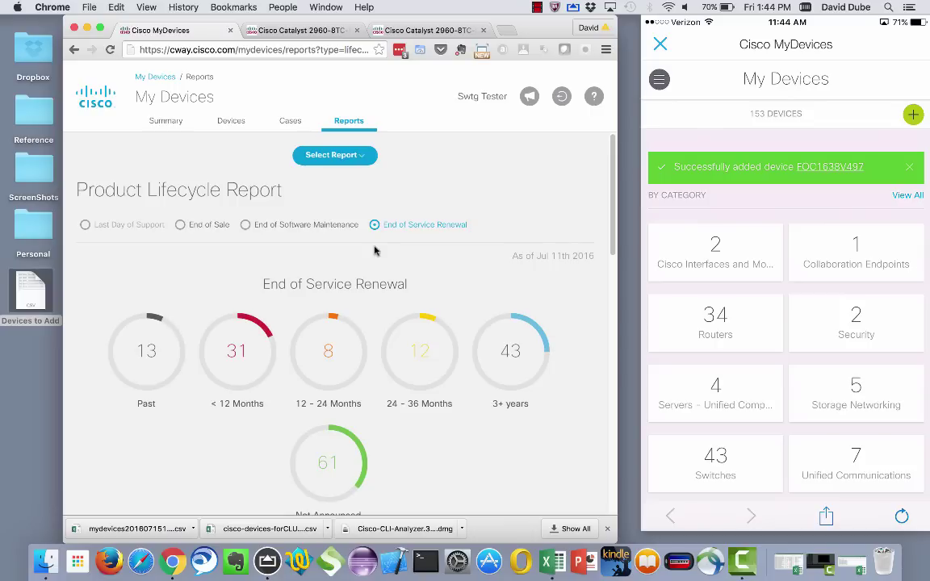
click(111, 226)
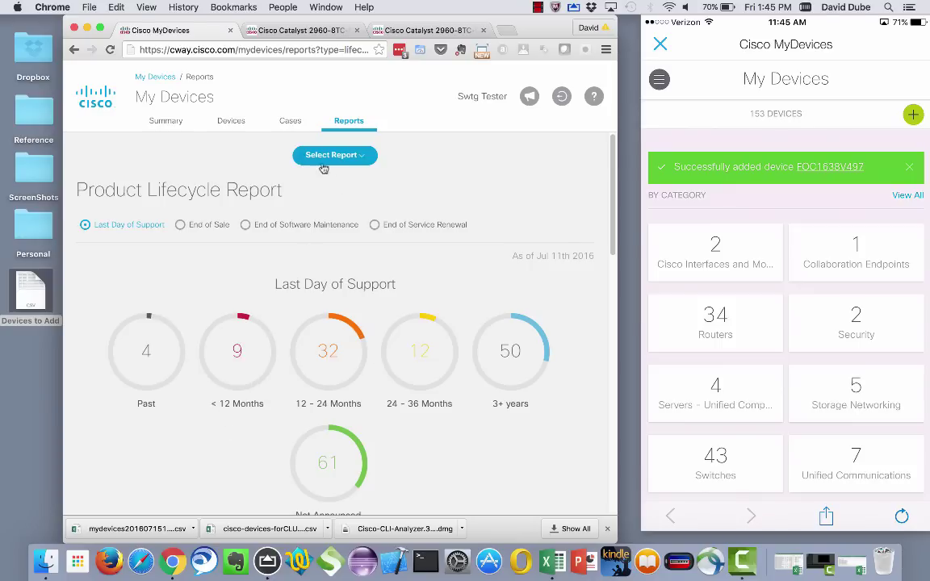
Step: Go back to the full list of 168 devices and bring up its export format options
click(228, 120)
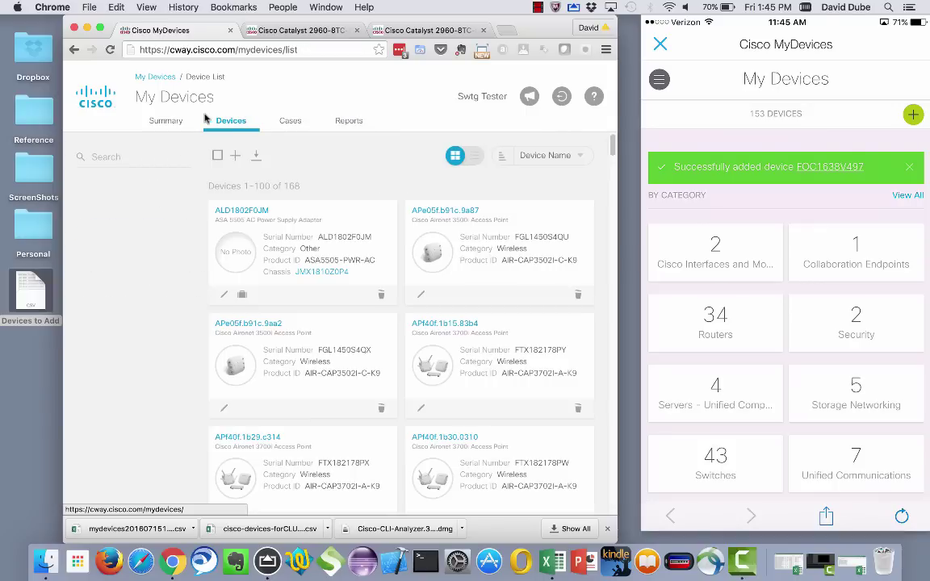
click(257, 156)
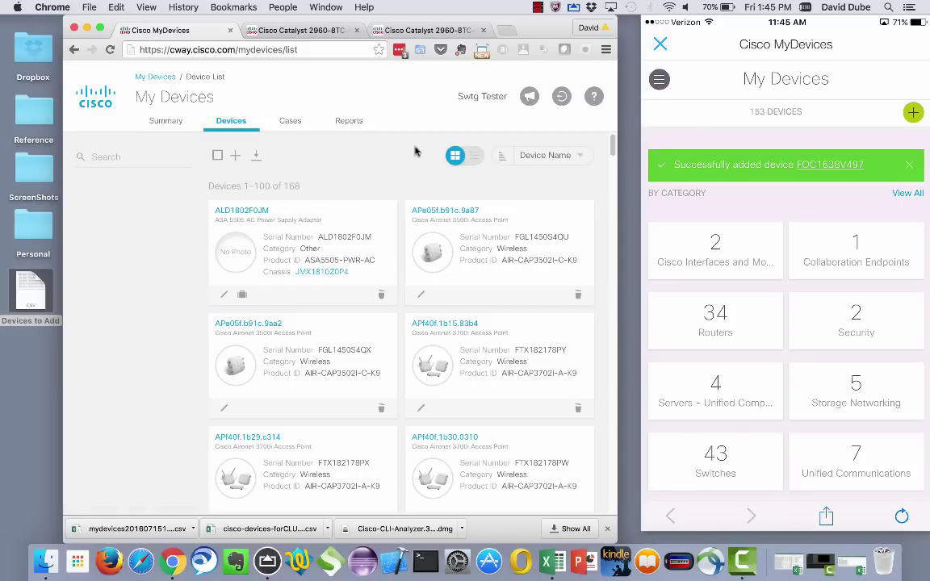
click(529, 97)
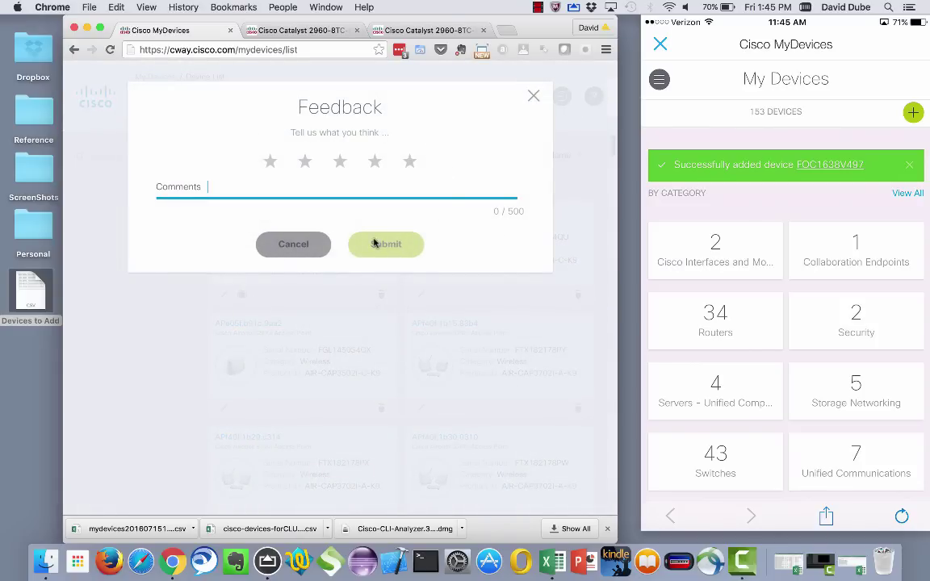
click(533, 97)
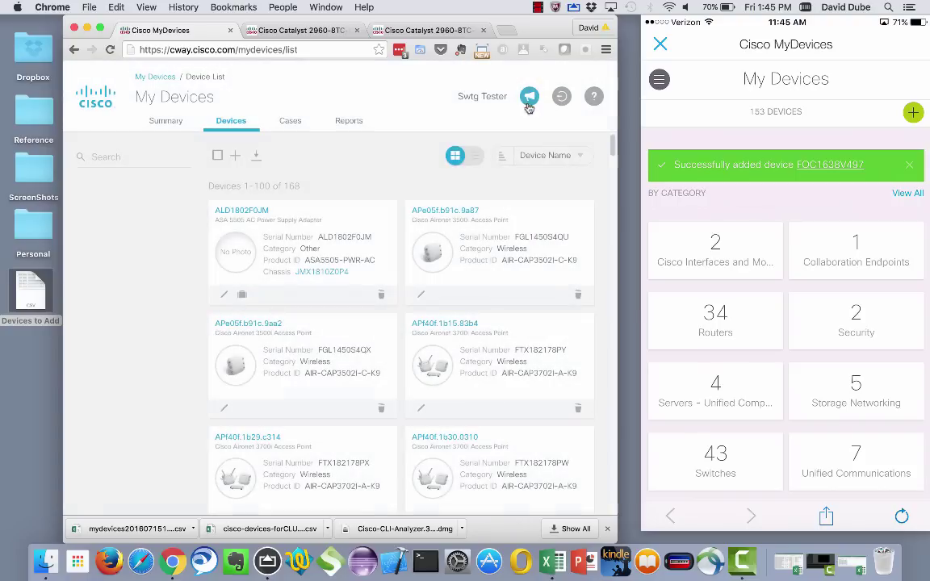